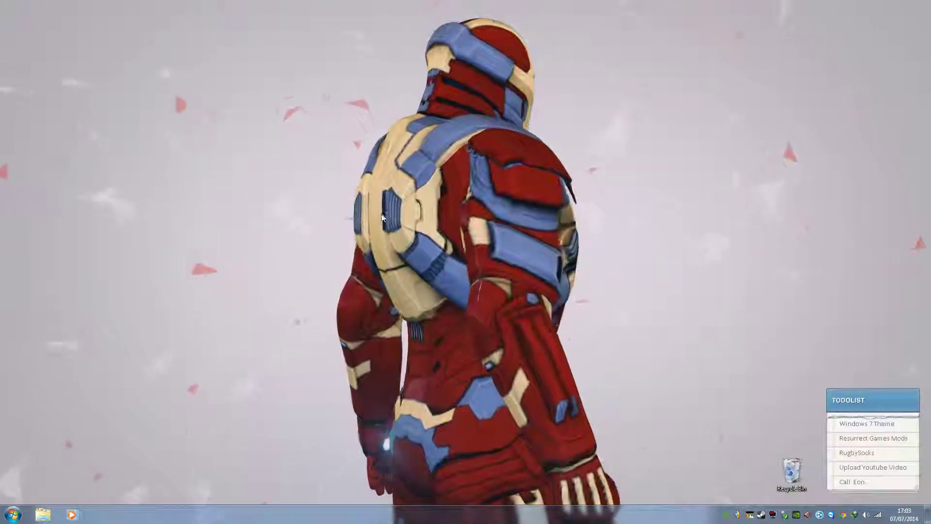
Download the BlueStacks App Player installer for Windows from bluestacks.com to the Desktop
mouse_move(1, 1)
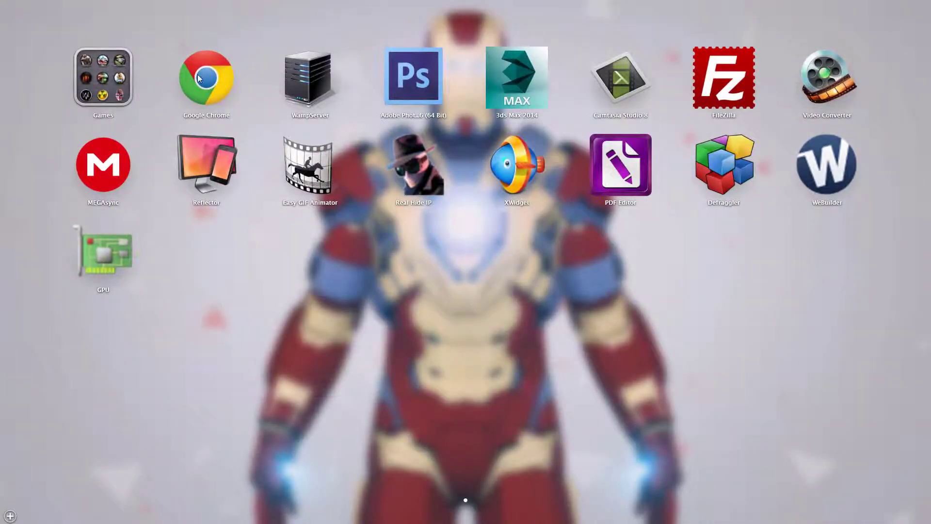
left_click(198, 78)
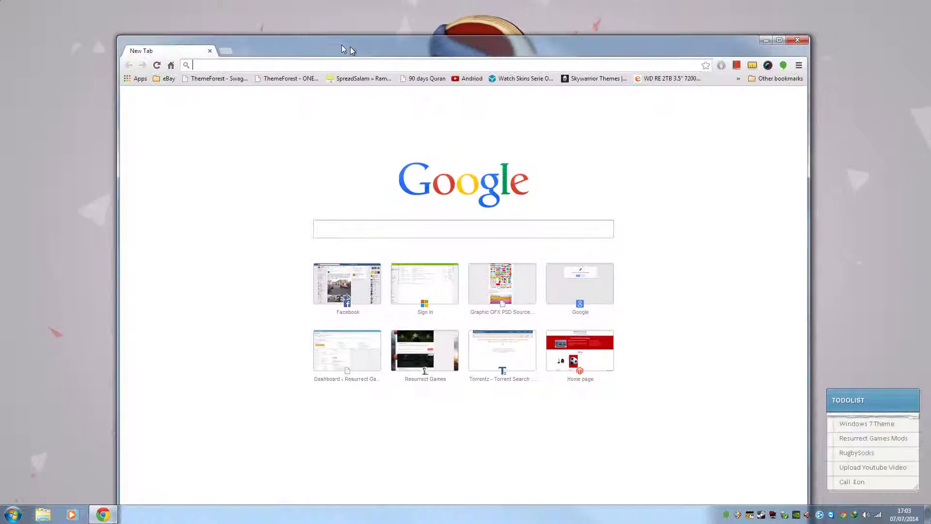
type("b")
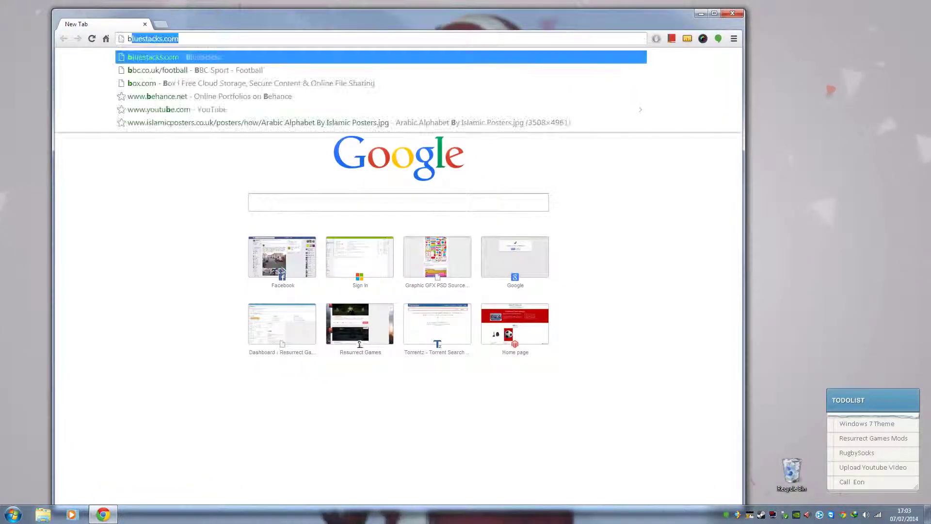
type("lue")
key("Return")
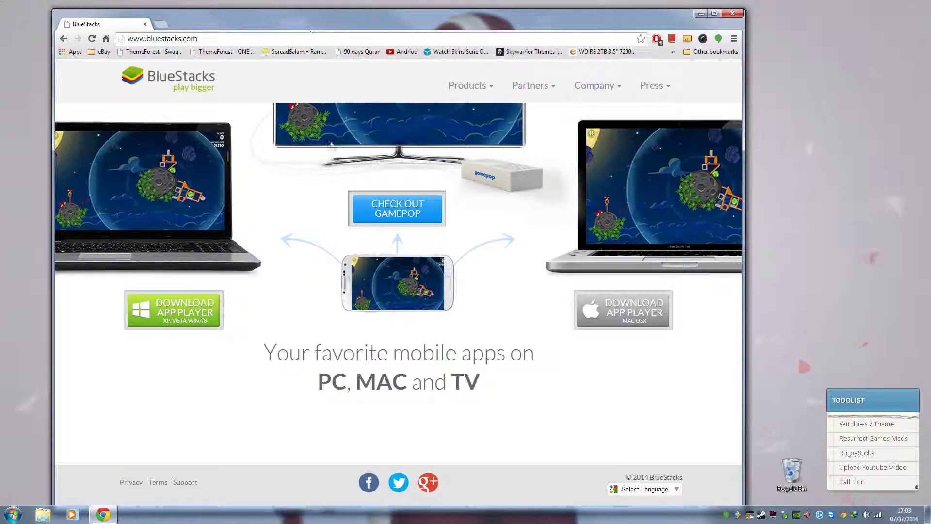
mouse_move(476, 88)
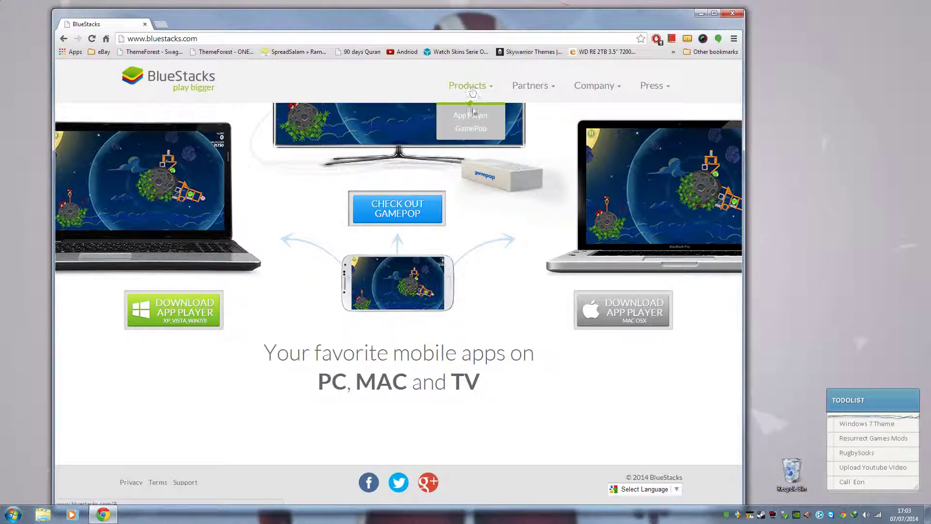
left_click(479, 115)
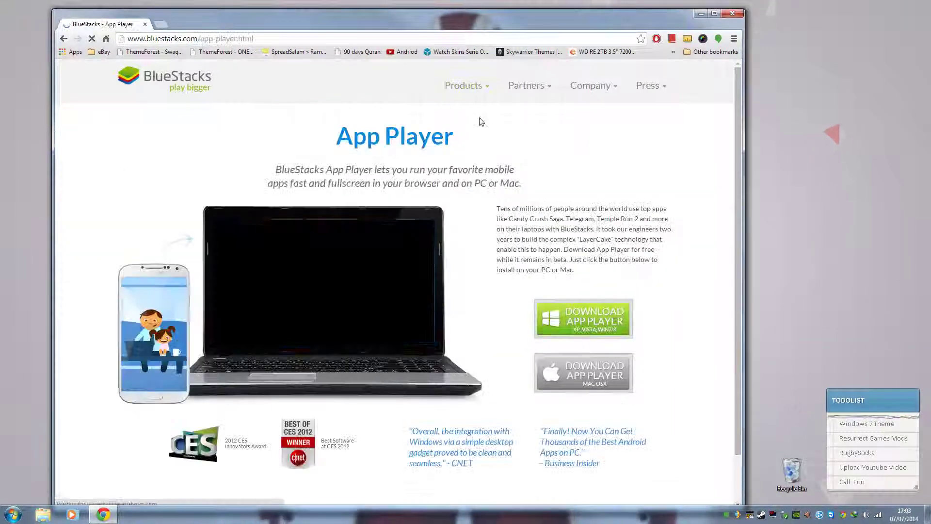
left_click(580, 322)
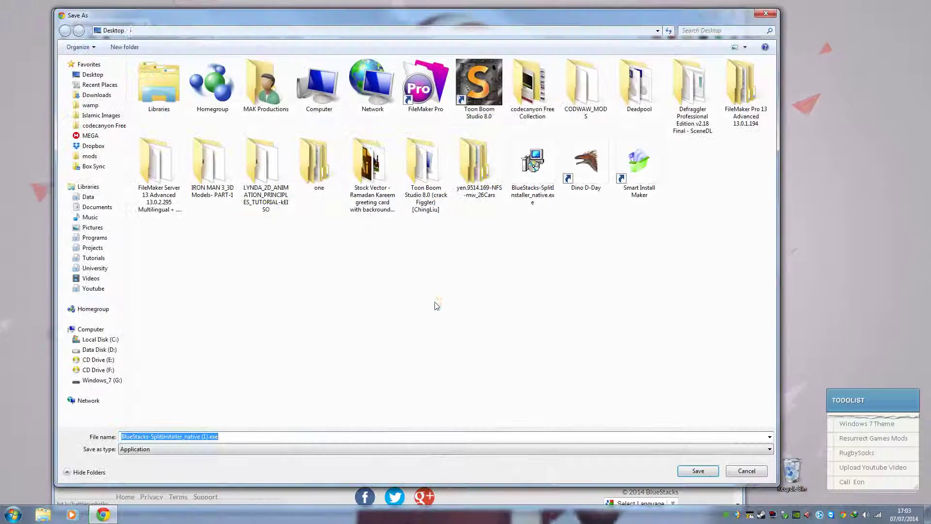
left_click(698, 470)
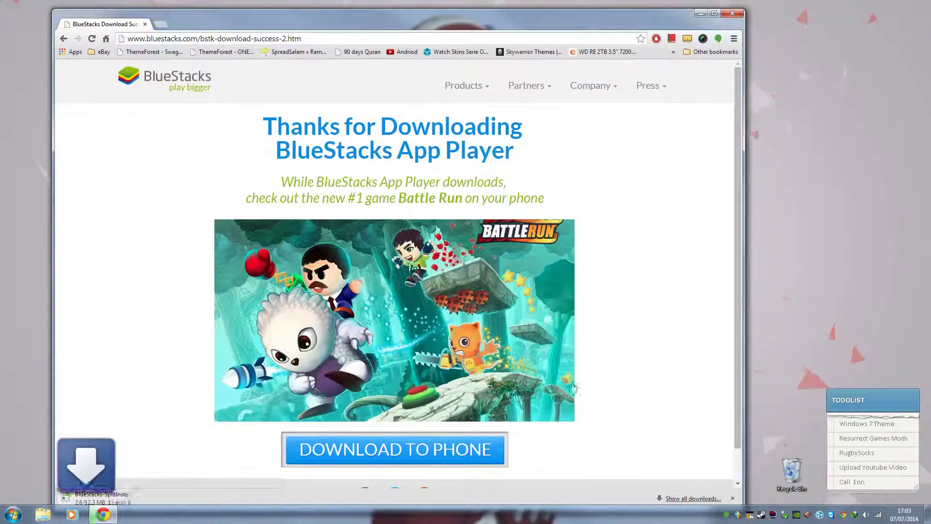
Minimize Chrome and refresh the desktop so the installer .exe appears
left_click(699, 13)
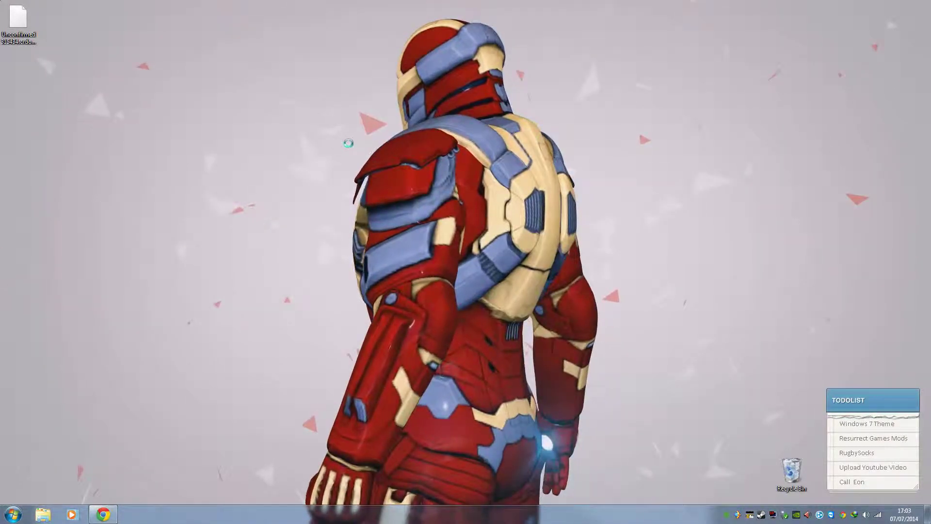
right_click(312, 114)
left_click(348, 143)
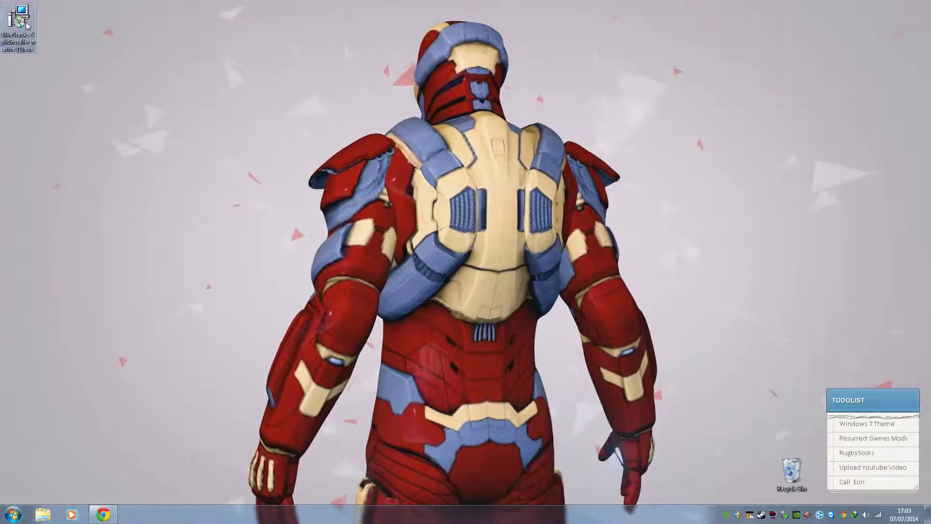
Run the BlueStacks installer with the default C:\ProgramData data location and both options enabled
double_click(19, 19)
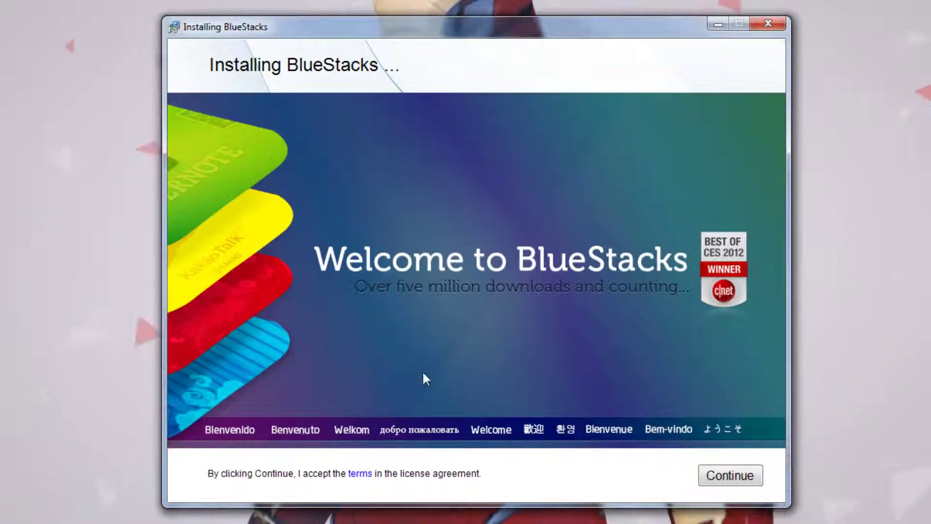
left_click(747, 478)
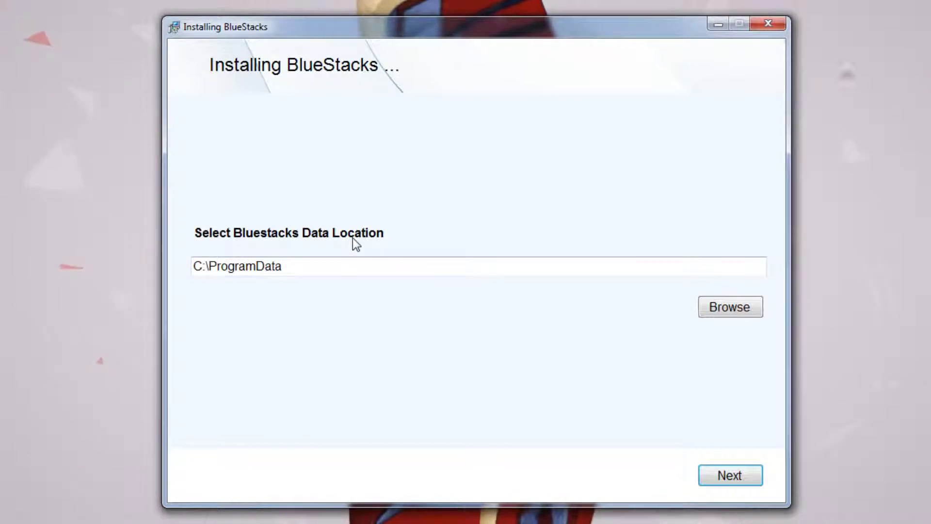
left_click(700, 475)
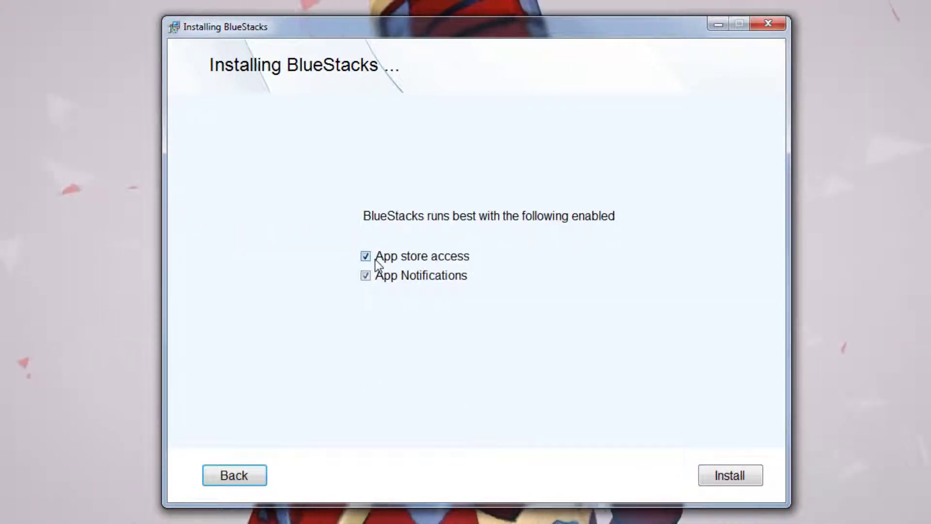
left_click(720, 477)
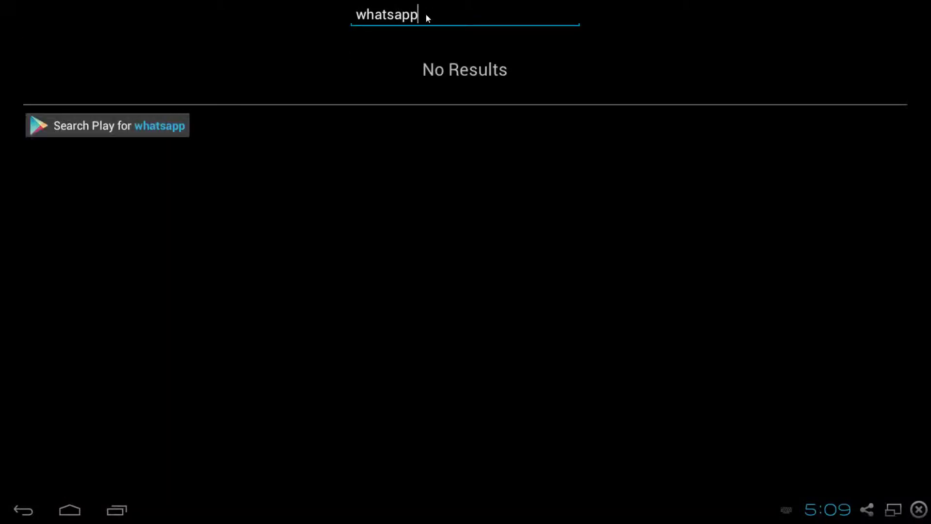
Start the one-time setup from a Play search for 'whatsapp', choosing an existing Google account
left_click(142, 130)
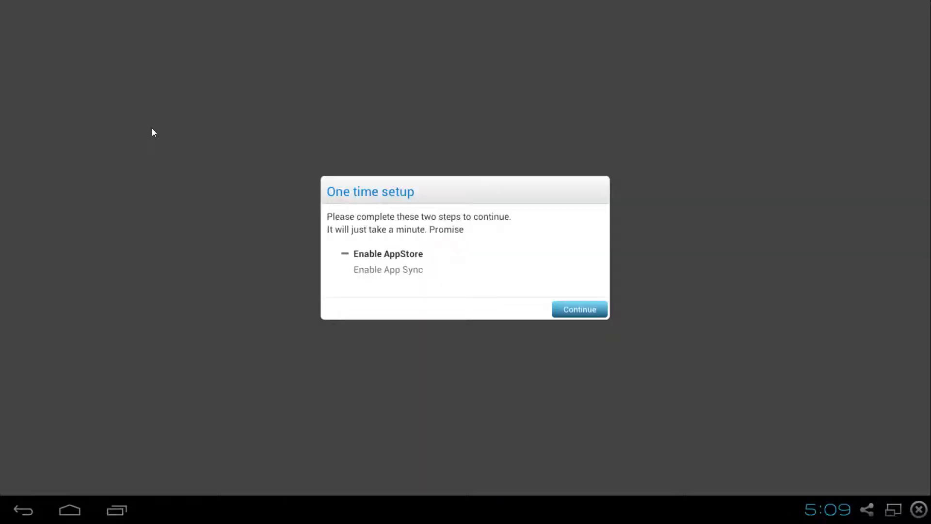
left_click(584, 310)
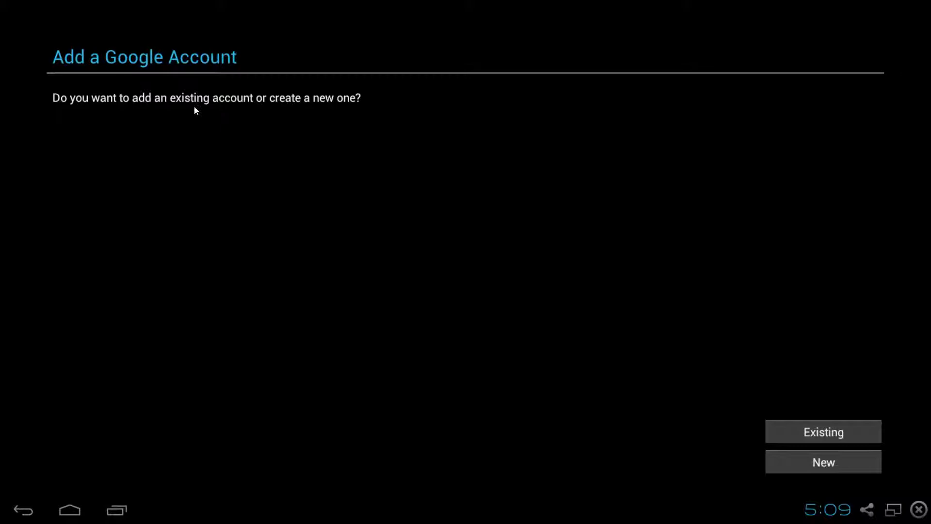
left_click(781, 432)
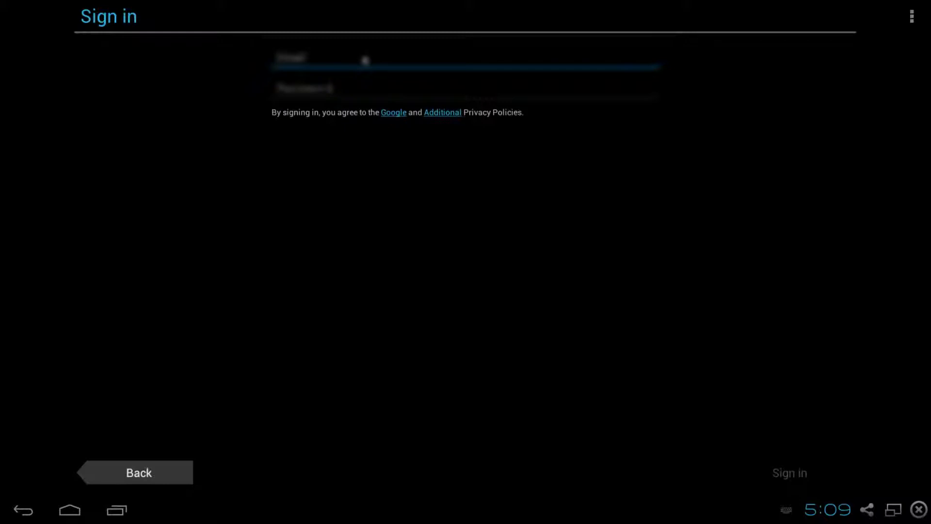
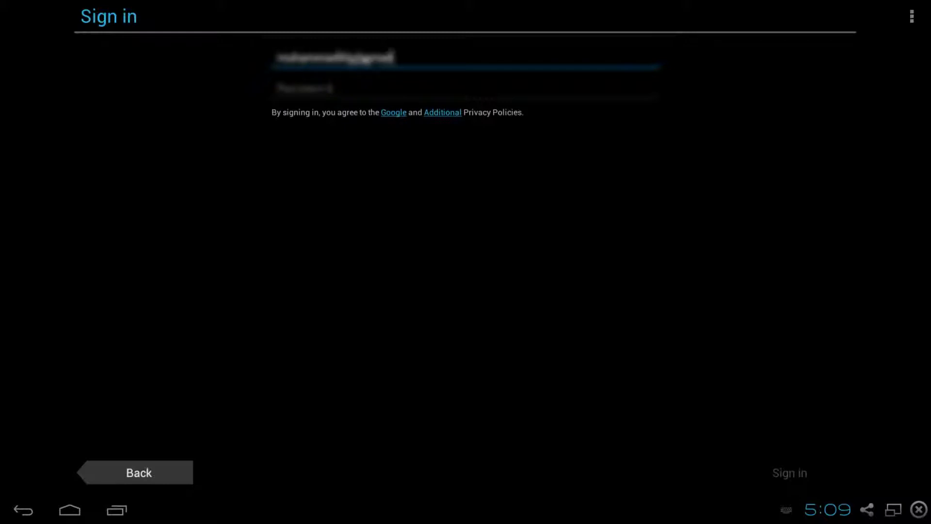
Sign in with the Google account e-mail and password, keeping backups on, to enable App Sync
key("Return")
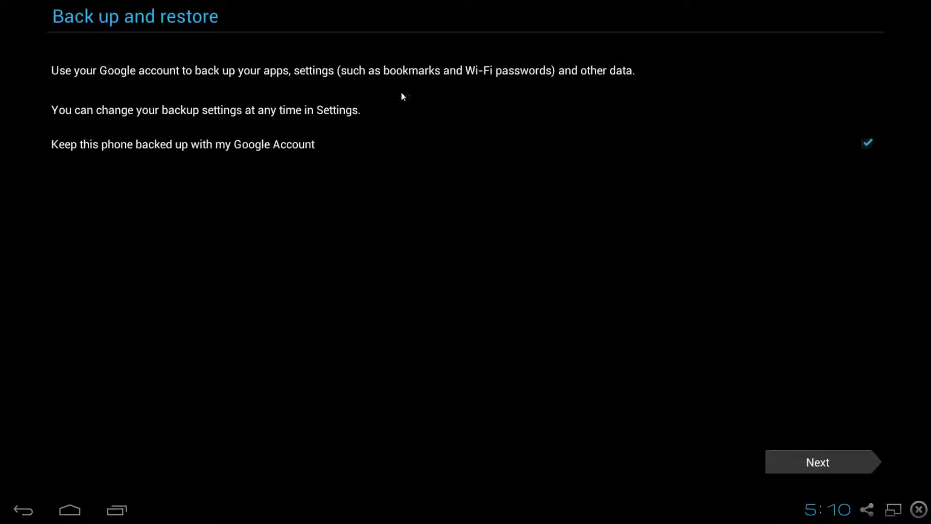
left_click(817, 467)
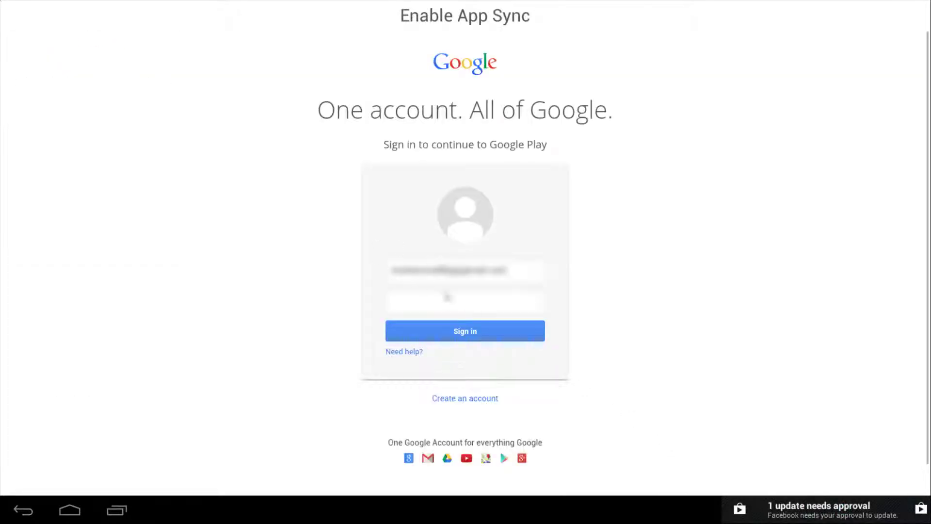
left_click(464, 305)
key("Return")
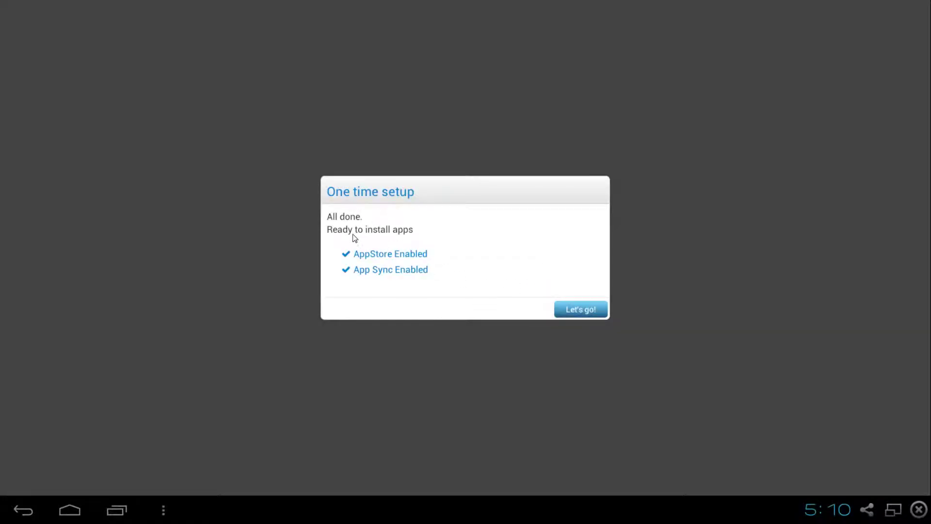
Search the Play Store for 'whatsapp' and install WhatsApp Messenger, accepting its permissions
left_click(582, 310)
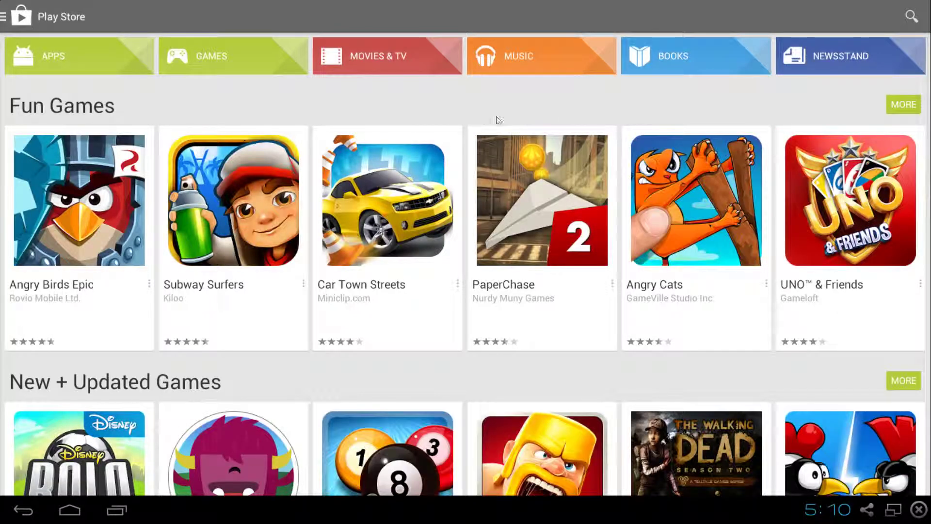
left_click(911, 17)
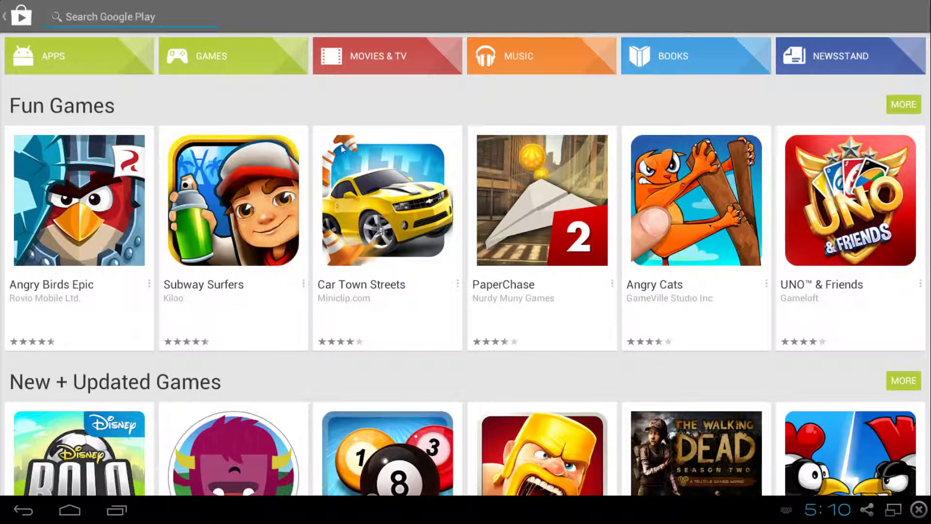
type("whatsapp")
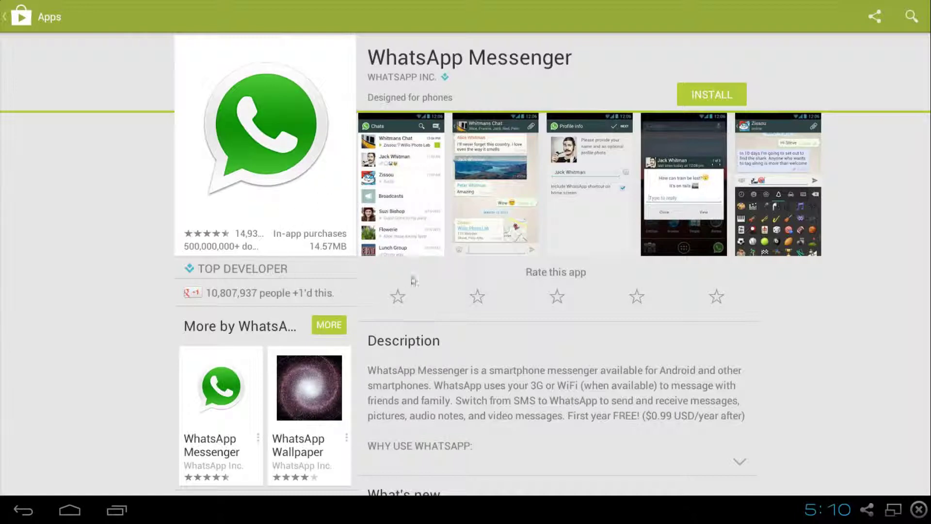
left_click(715, 92)
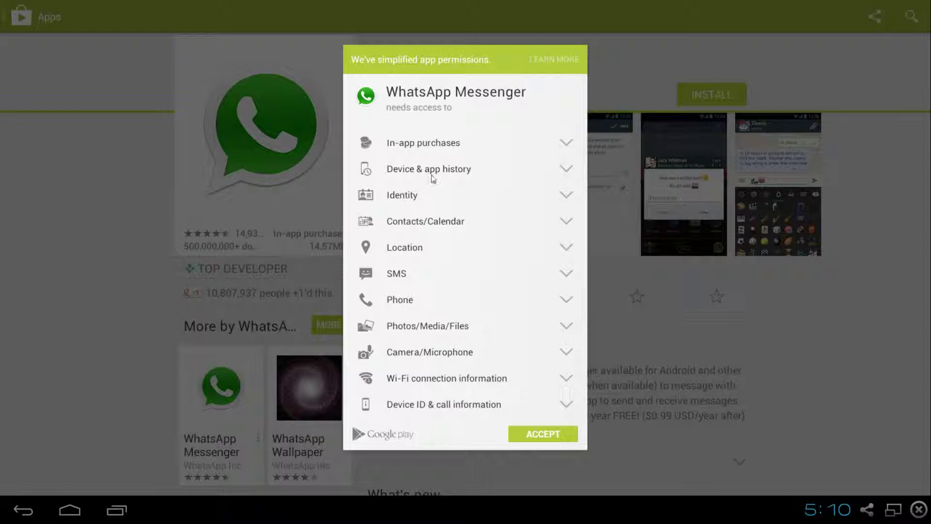
left_click(531, 434)
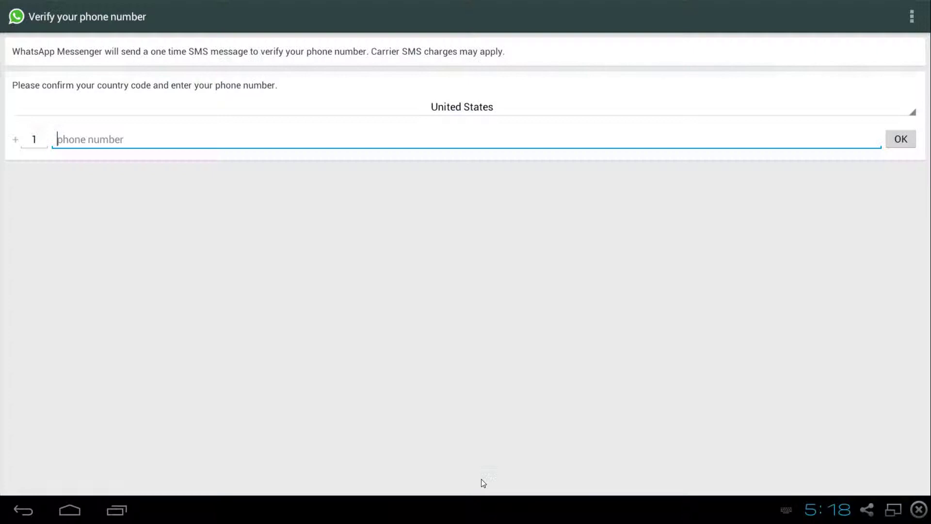
Agree to WhatsApp's terms, pick United Kingdom (+44), enter the phone number and confirm it
left_click(482, 480)
left_click(446, 107)
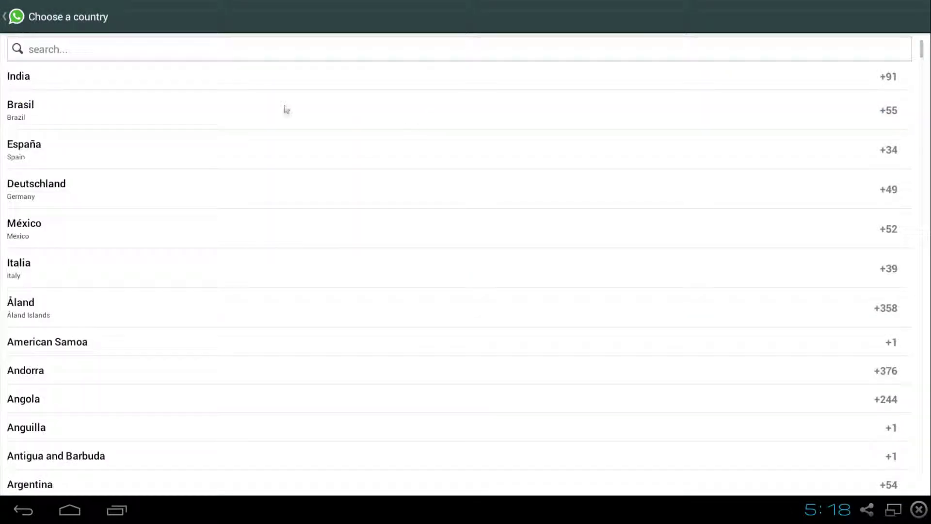
type("uni")
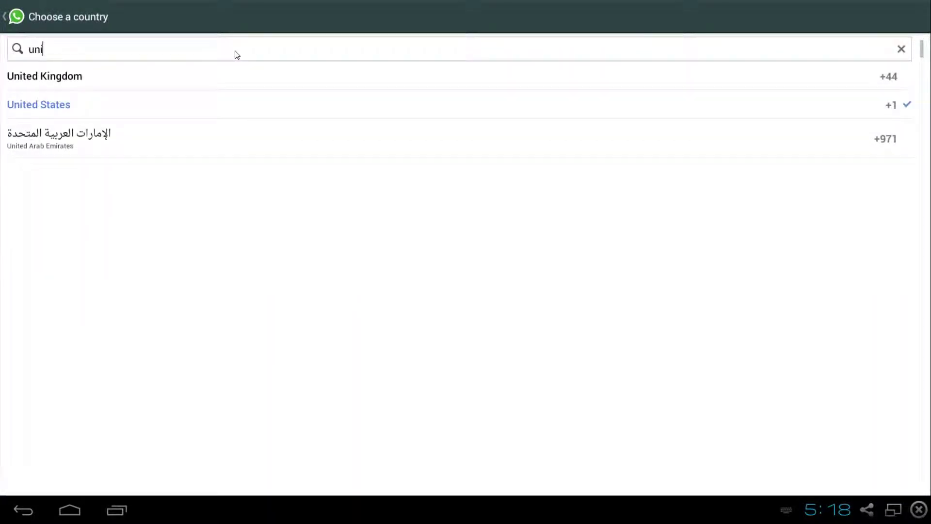
left_click(233, 85)
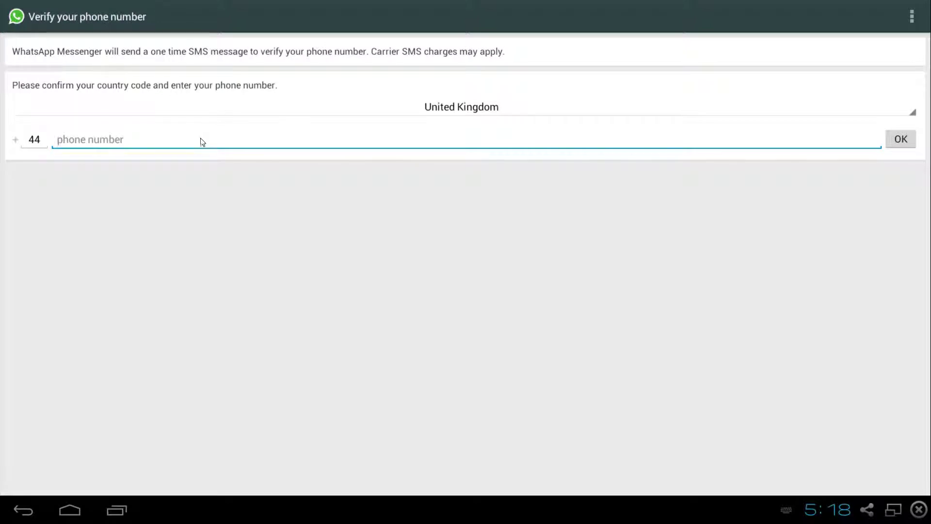
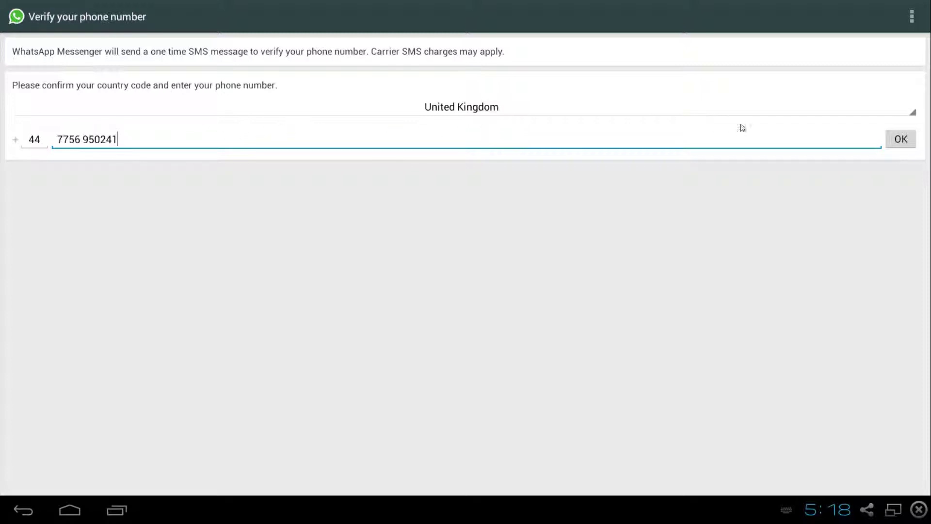
left_click(893, 144)
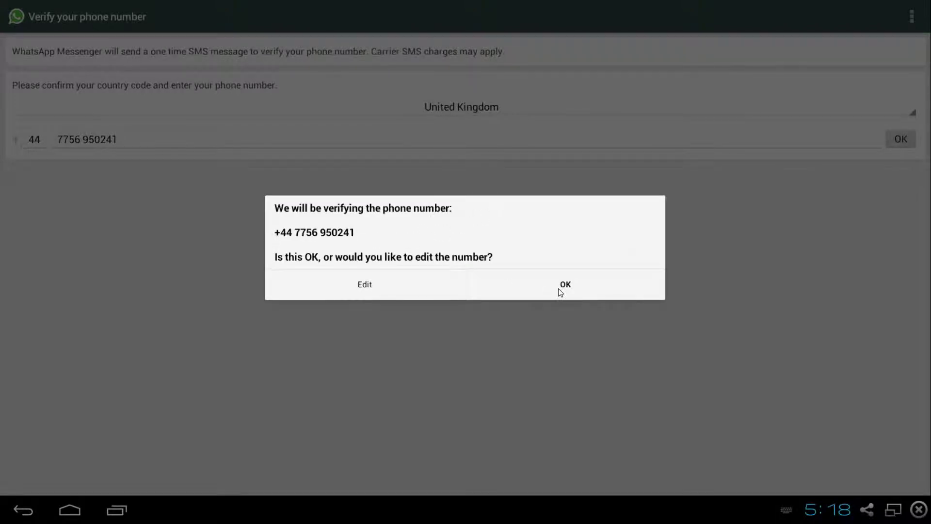
left_click(560, 291)
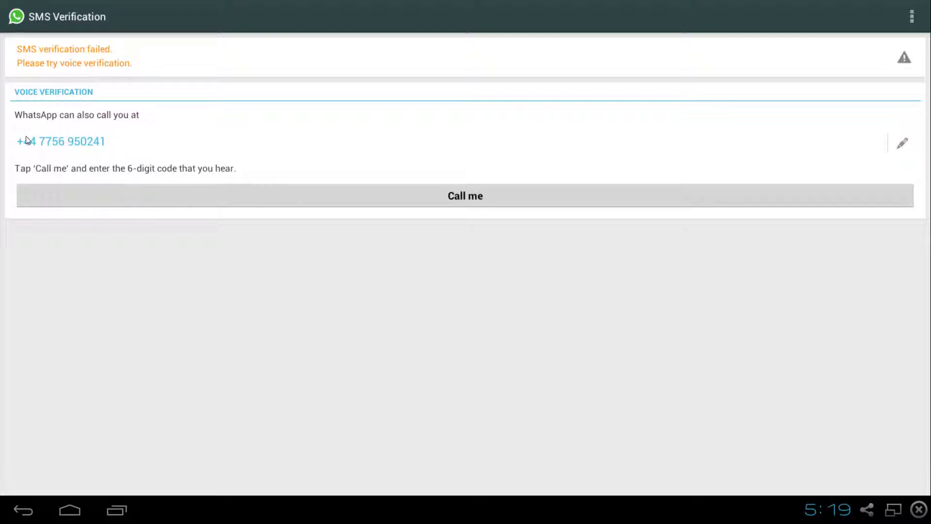
Request a verification call and enter the six-digit code it provides
left_click(473, 197)
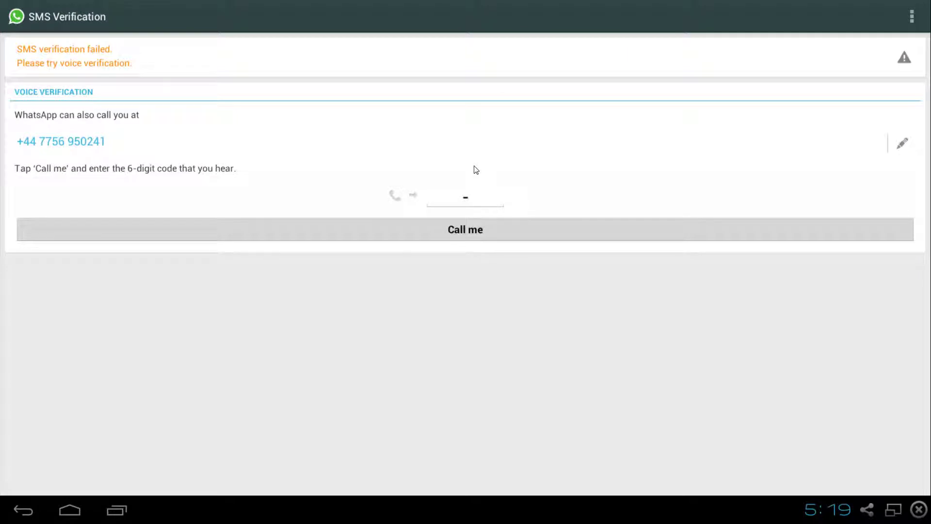
left_click(453, 200)
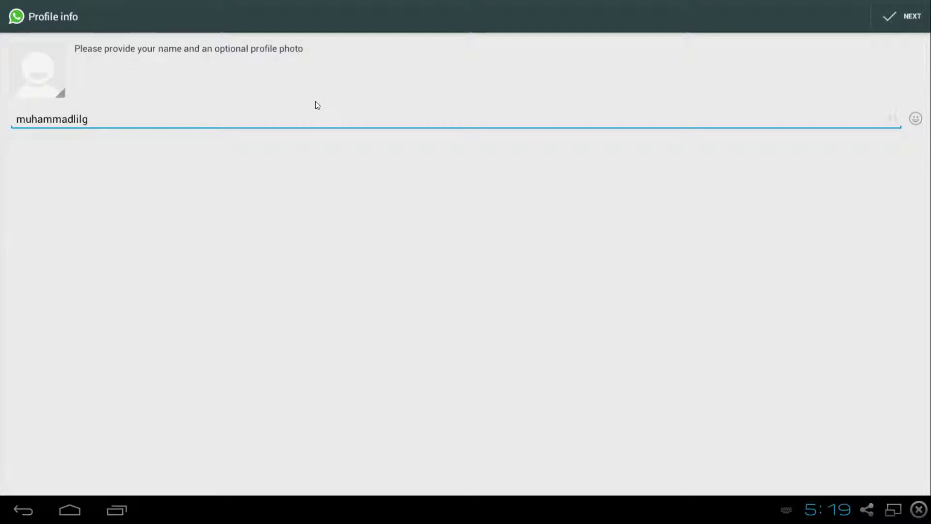
Confirm the profile name and dismiss the one-year service notice to reach Chats
left_click(899, 17)
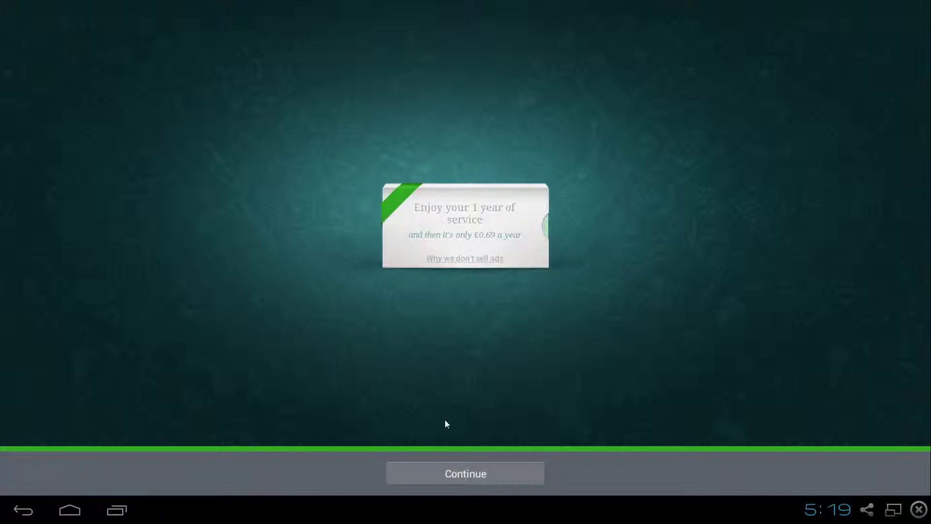
left_click(478, 478)
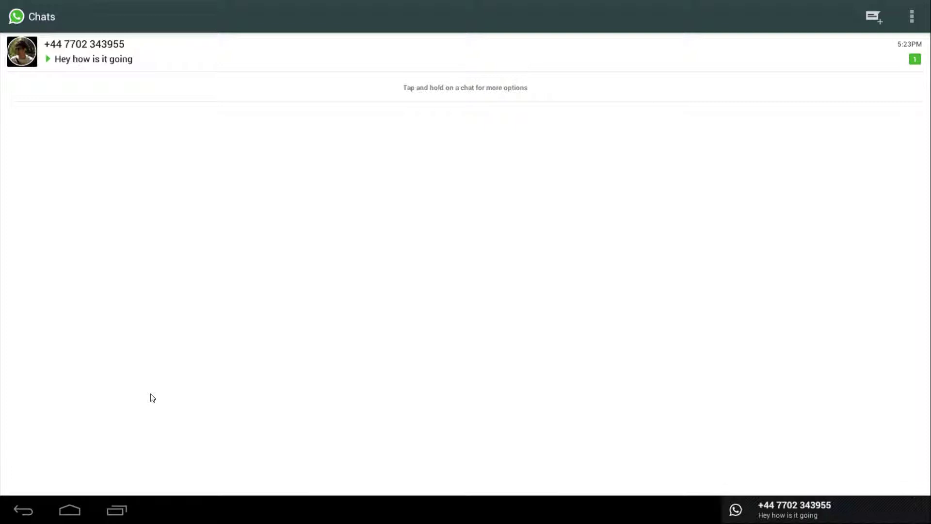
Open the unread conversation and draft the reply 'hey im going' in the message box
left_click(171, 75)
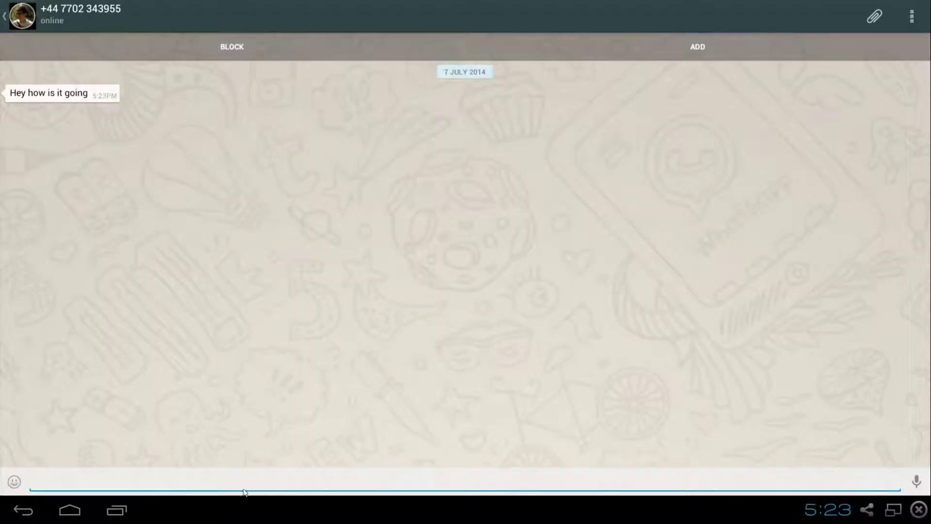
left_click(246, 489)
type("hey im going")
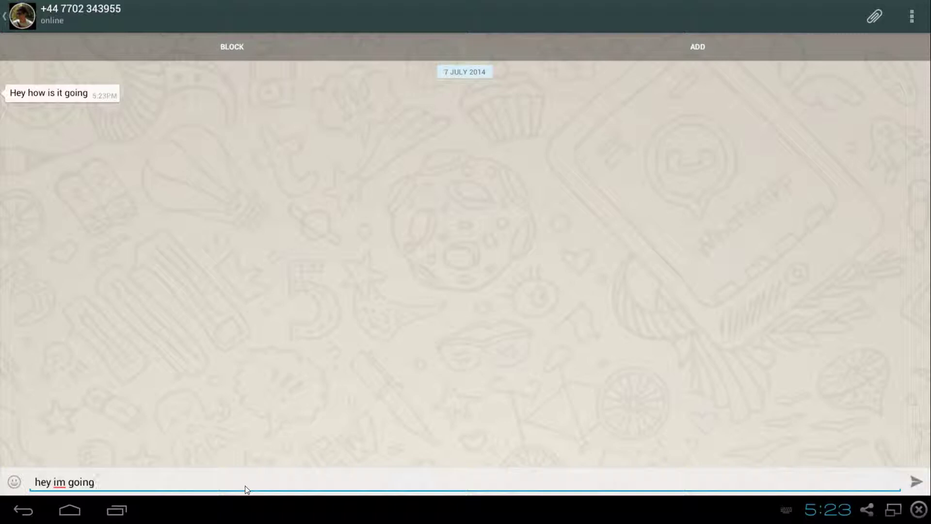
key("Return")
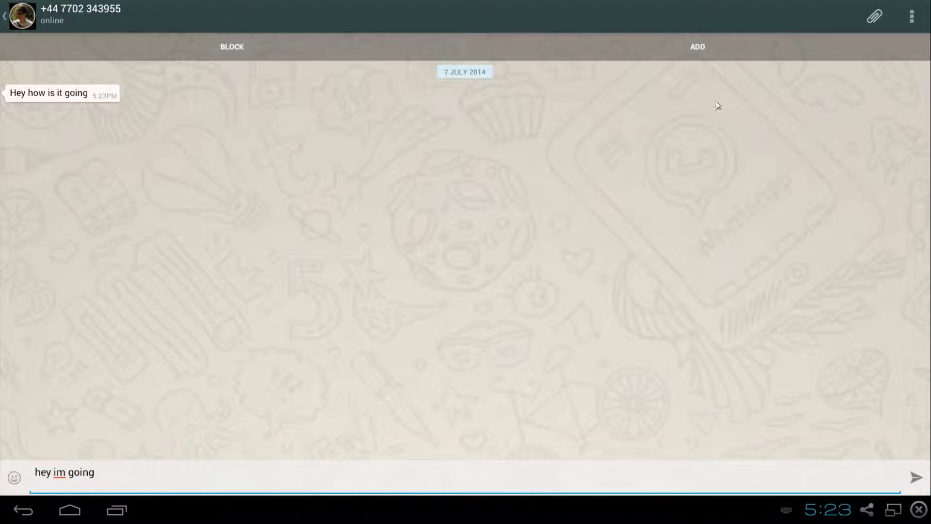
left_click(904, 18)
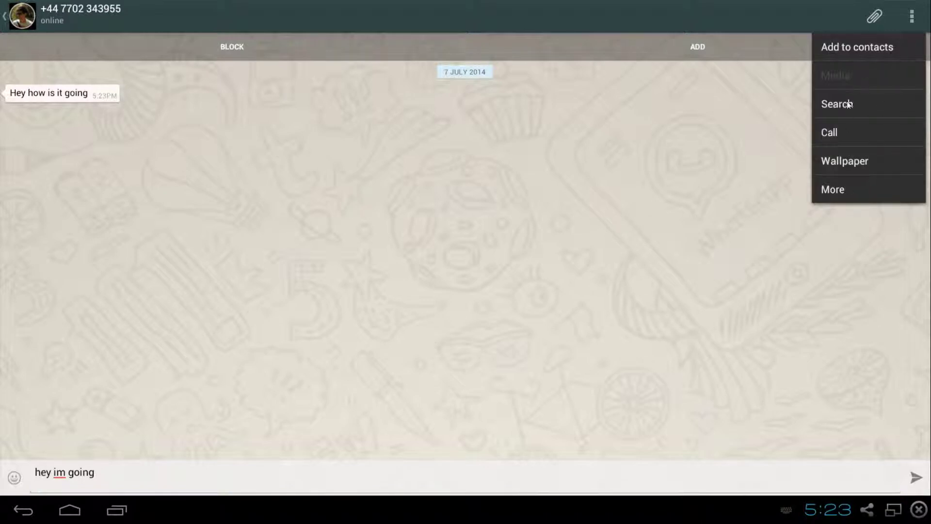
Turn on 'Enter is send' in WhatsApp's Chat settings and return to the Chats list
left_click(22, 19)
left_click(11, 26)
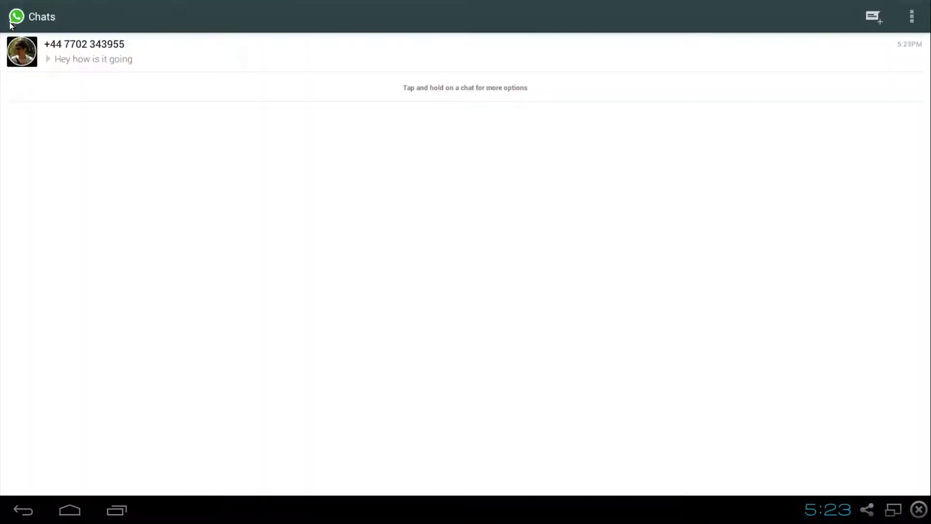
left_click(910, 26)
left_click(847, 130)
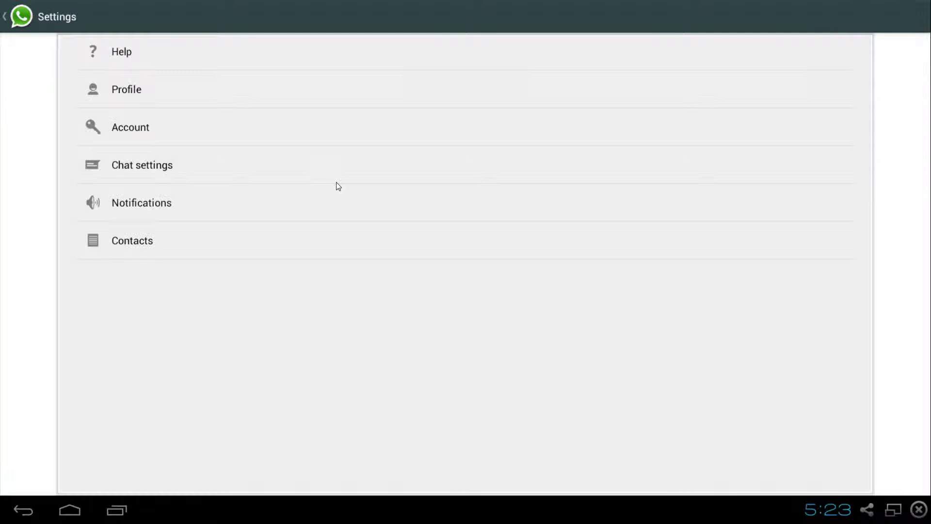
left_click(169, 160)
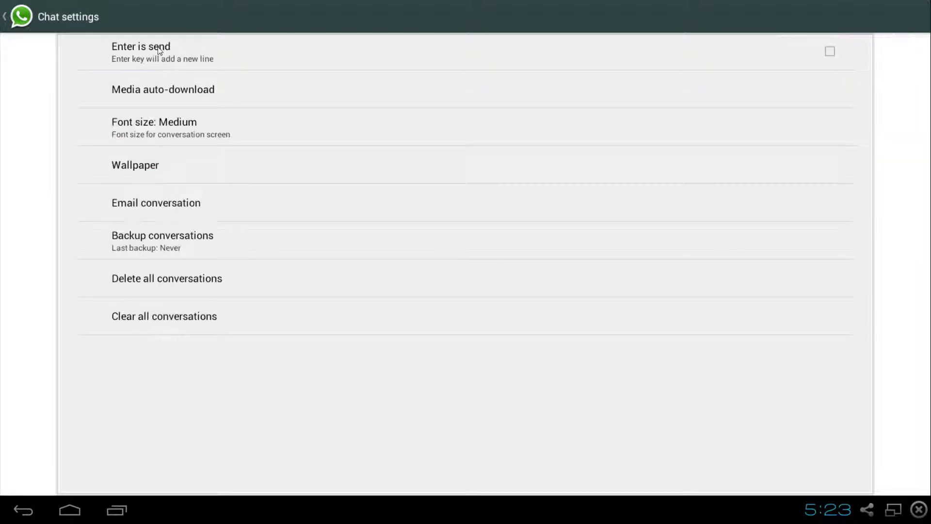
left_click(160, 52)
left_click(11, 17)
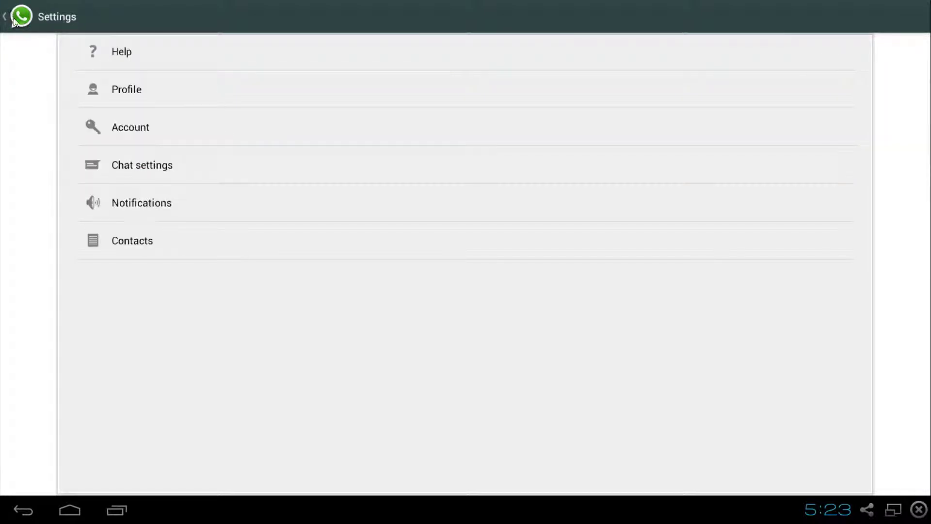
left_click(13, 19)
Reopen the conversation, send 'hey im going' with Enter, and return to Chats
left_click(274, 53)
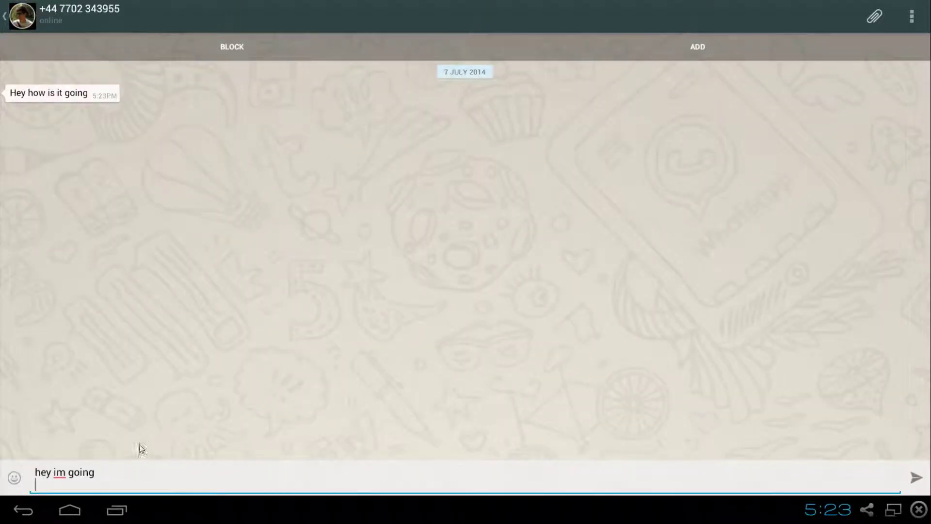
left_click(122, 479)
key("Return")
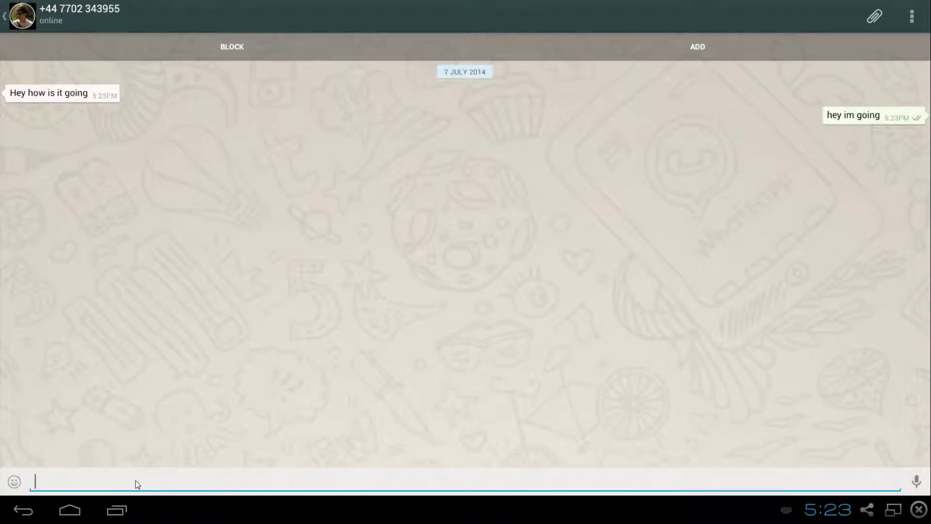
left_click(13, 22)
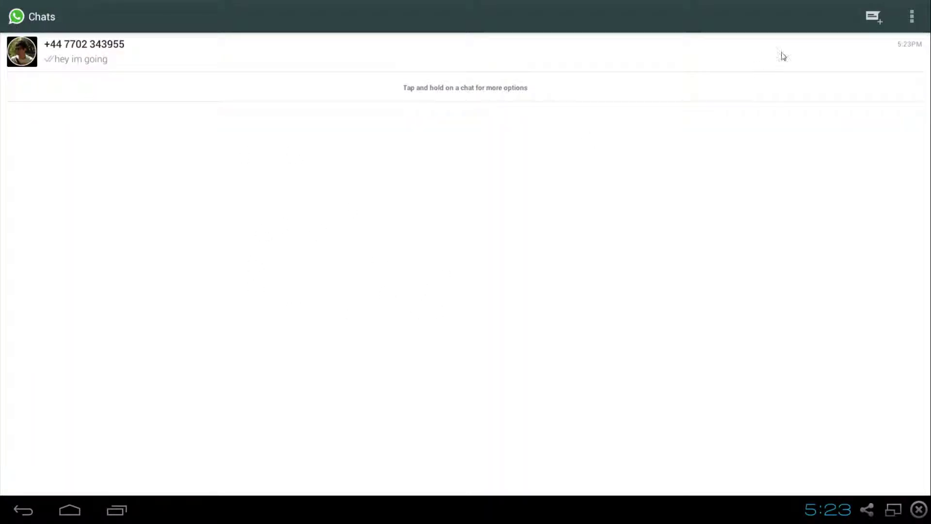
left_click(912, 16)
left_click(776, 202)
Exit BlueStacks full screen, centre its window, and minimize it to show the Windows desktop
left_click(892, 510)
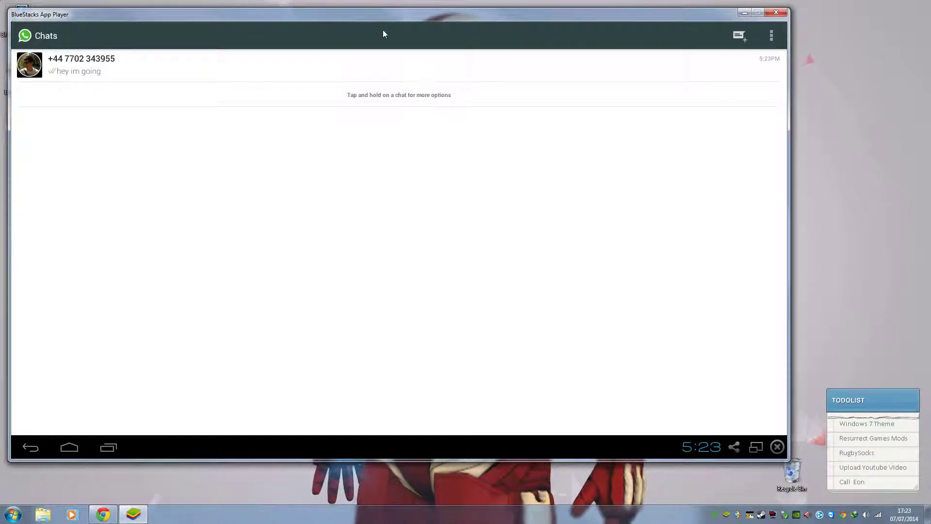
left_click_drag(383, 31, 455, 33)
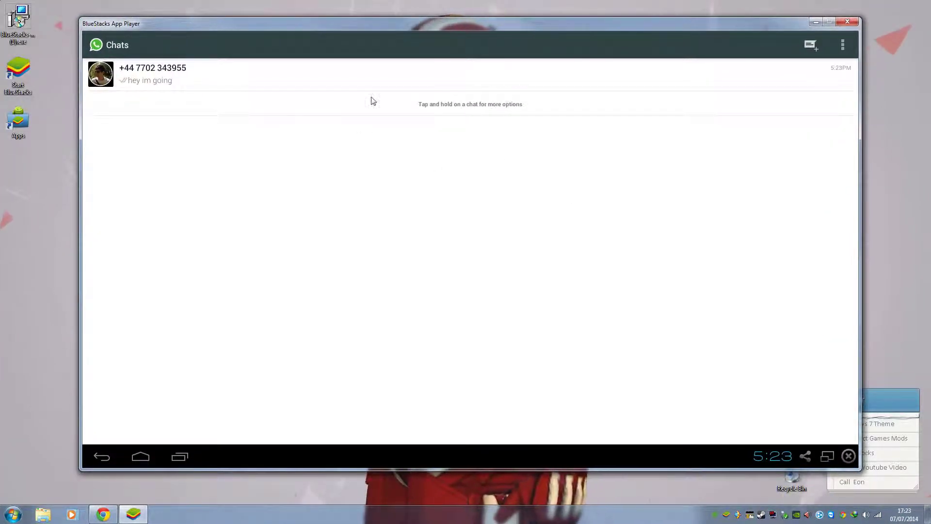
left_click(815, 23)
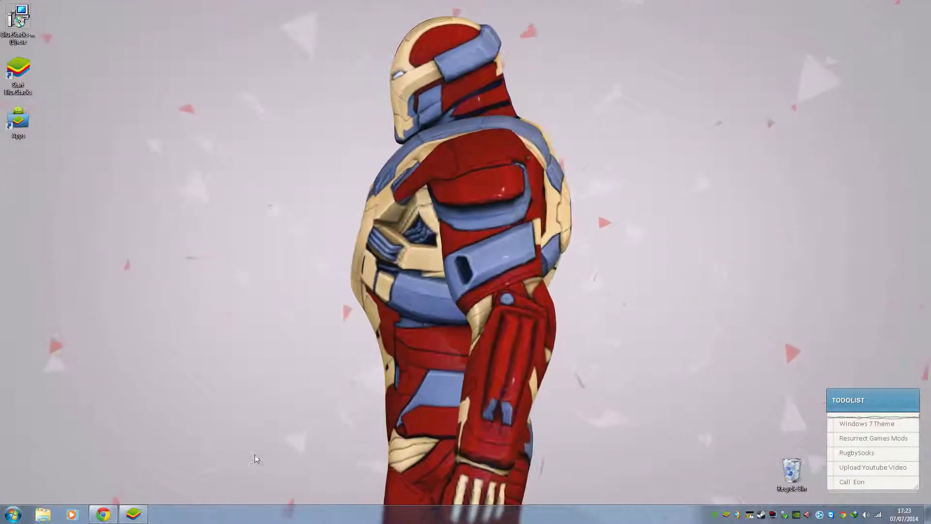